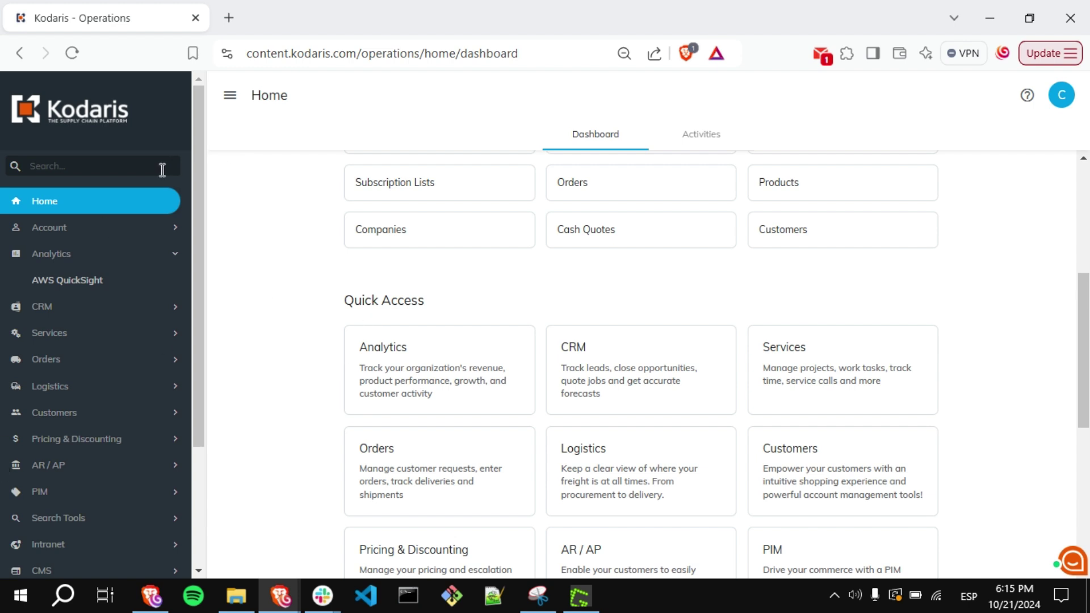
{"action": "type", "text": "email"}
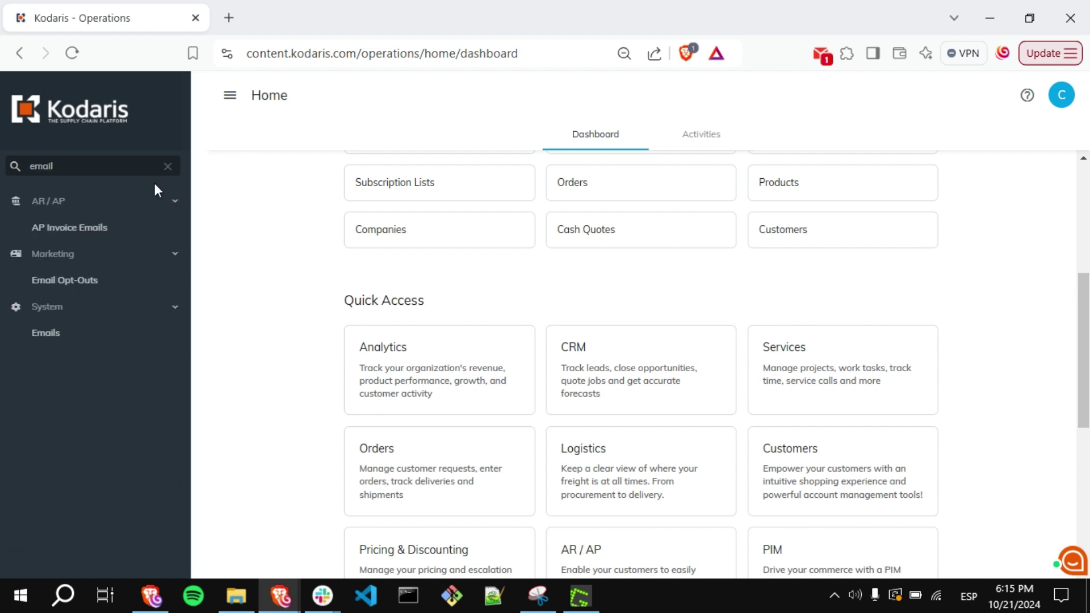
Step: Open the System Emails page, which lists 4,934 sent-email records
{"action": "left_click", "coordinate": [45, 332]}
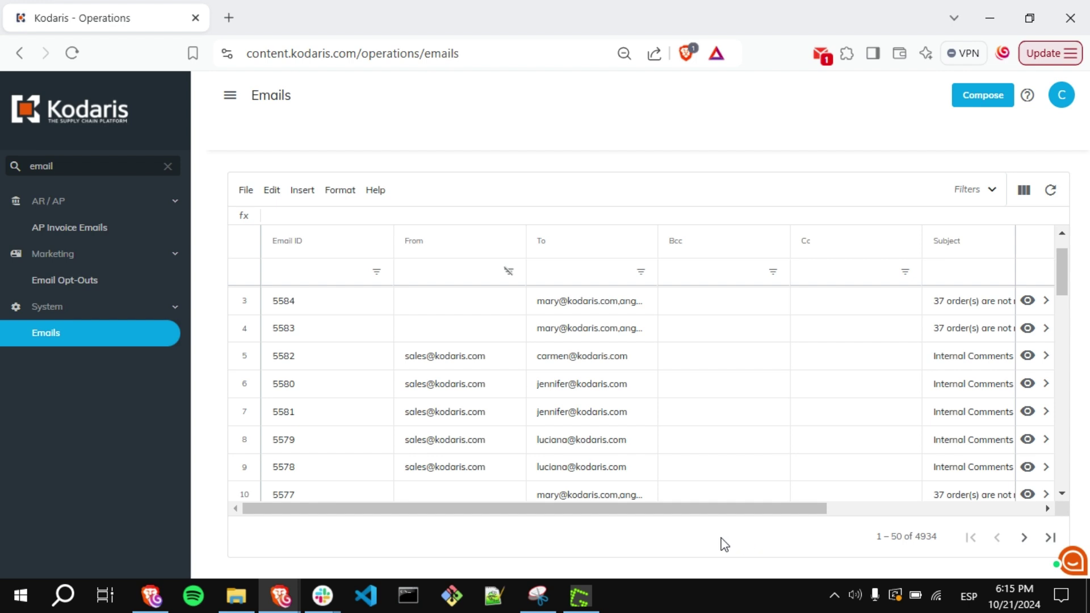
Step: Export the emails grid via File > Export, prompting to save export_10_21_2024.csv
{"action": "left_click", "coordinate": [244, 194]}
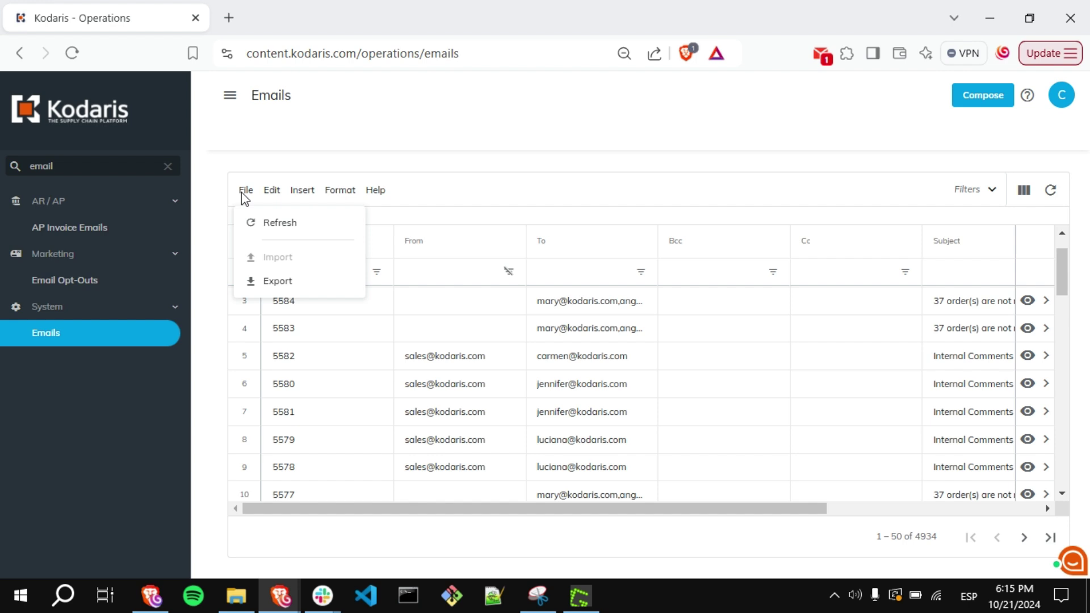
{"action": "left_click", "coordinate": [277, 281]}
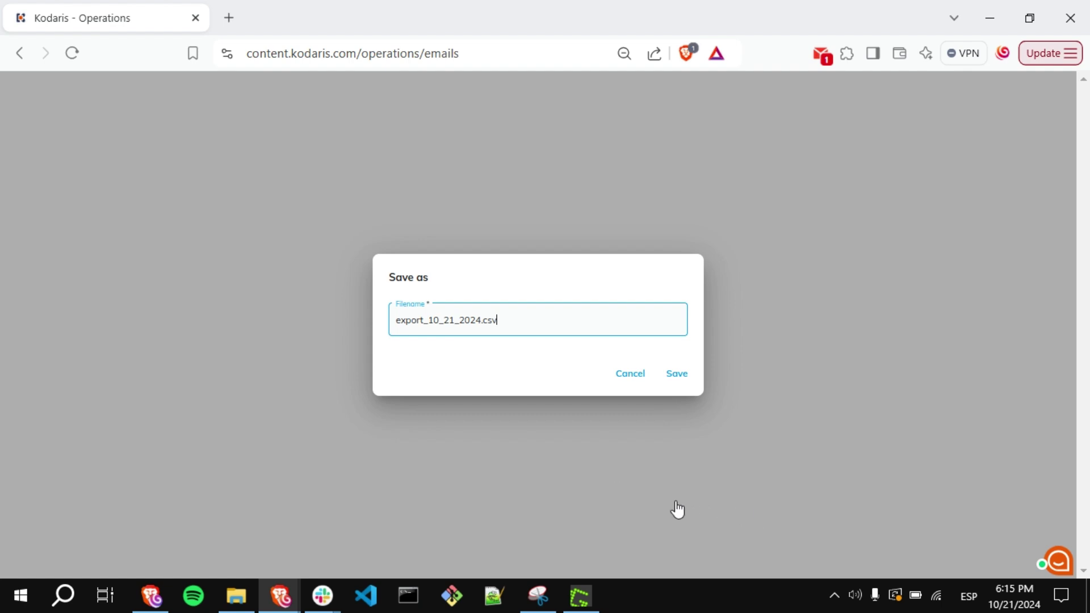
Step: Save the 656 KB export_10_21_2024.csv into Downloads and open it in Excel
{"action": "left_click", "coordinate": [677, 374]}
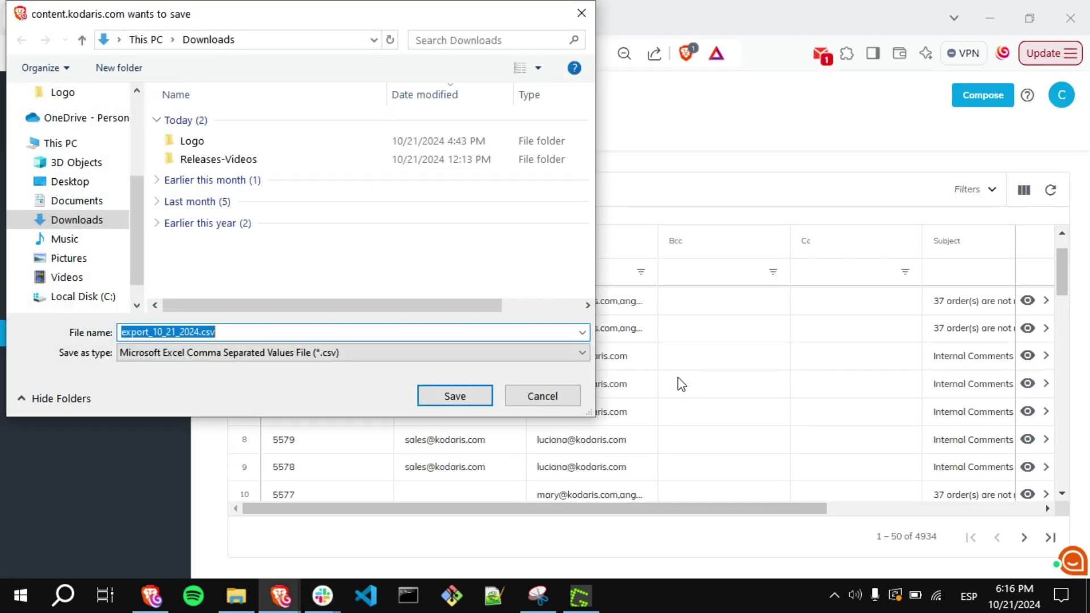
{"action": "left_click", "coordinate": [455, 396]}
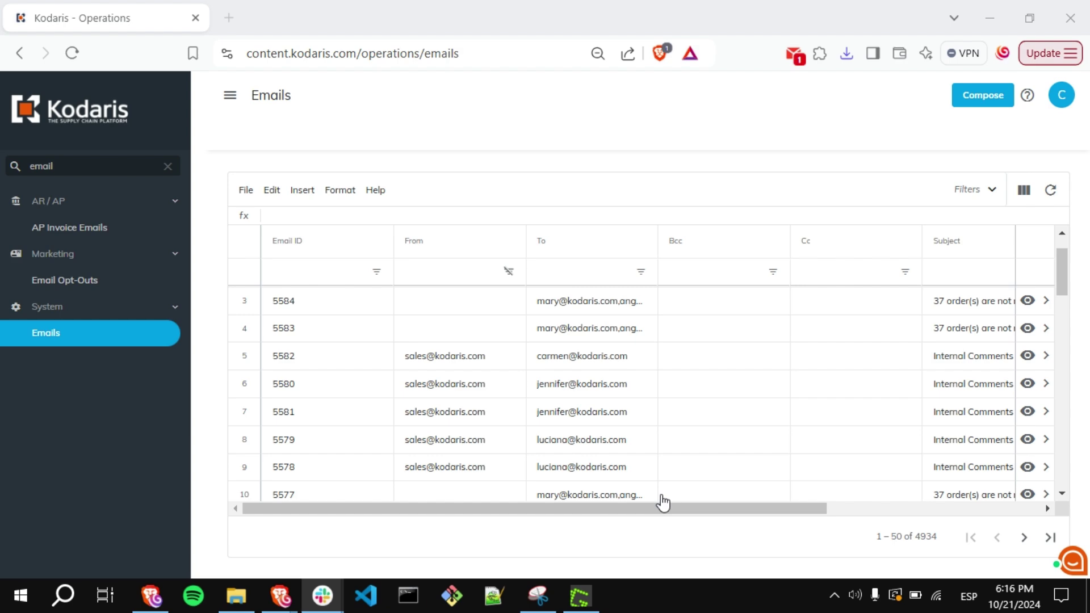
{"action": "left_click", "coordinate": [846, 53]}
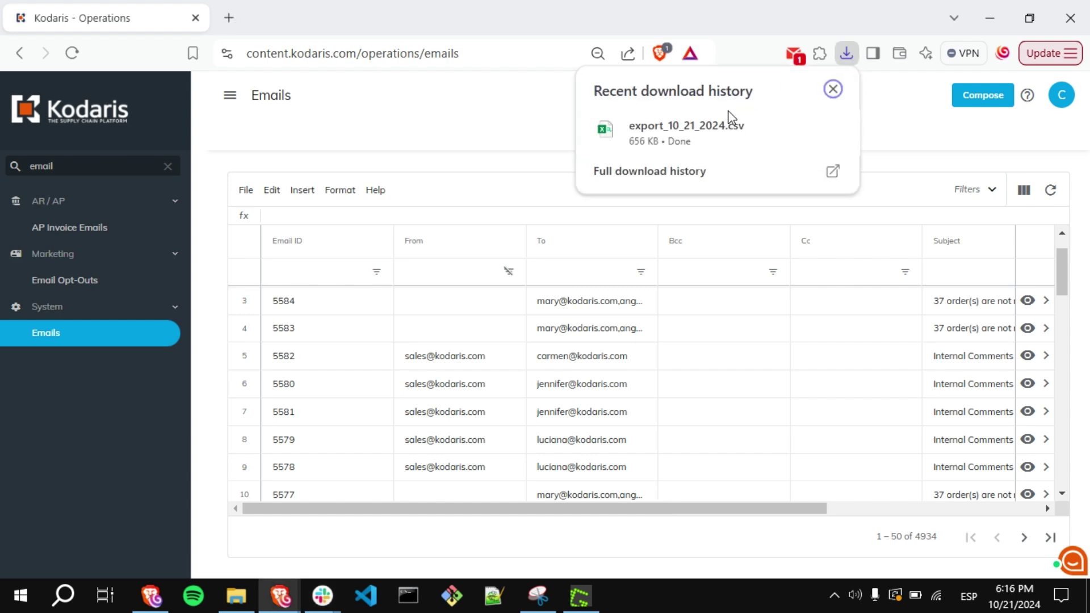
{"action": "mouse_move", "coordinate": [685, 131]}
{"action": "left_click", "coordinate": [724, 125]}
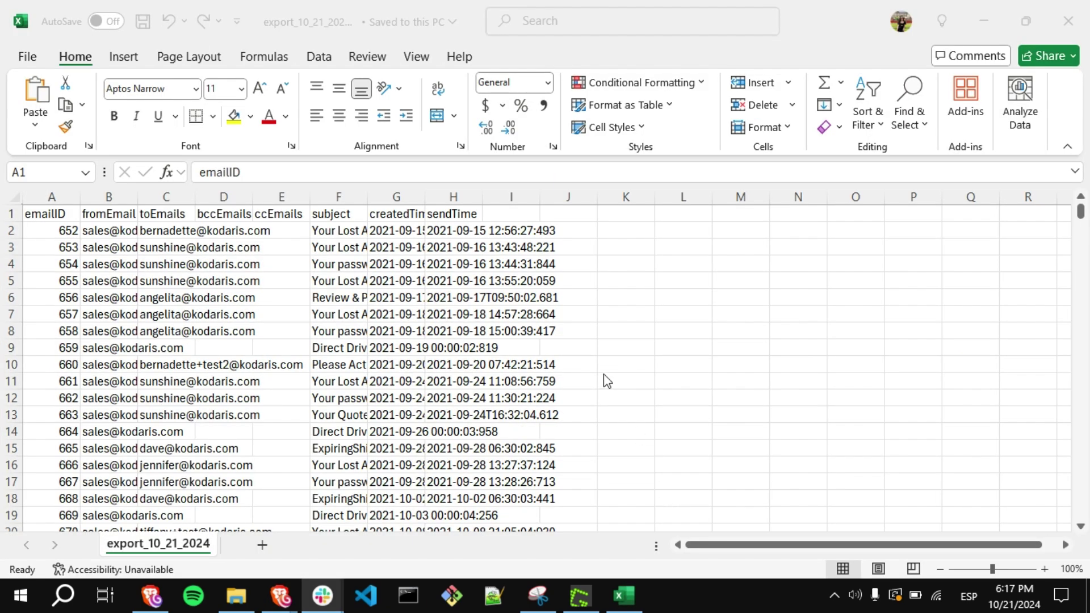
{"action": "scroll", "coordinate": [604, 374], "scroll_direction": "down", "scroll_amount": 4}
{"action": "scroll", "coordinate": [603, 374], "scroll_direction": "down", "scroll_amount": 3}
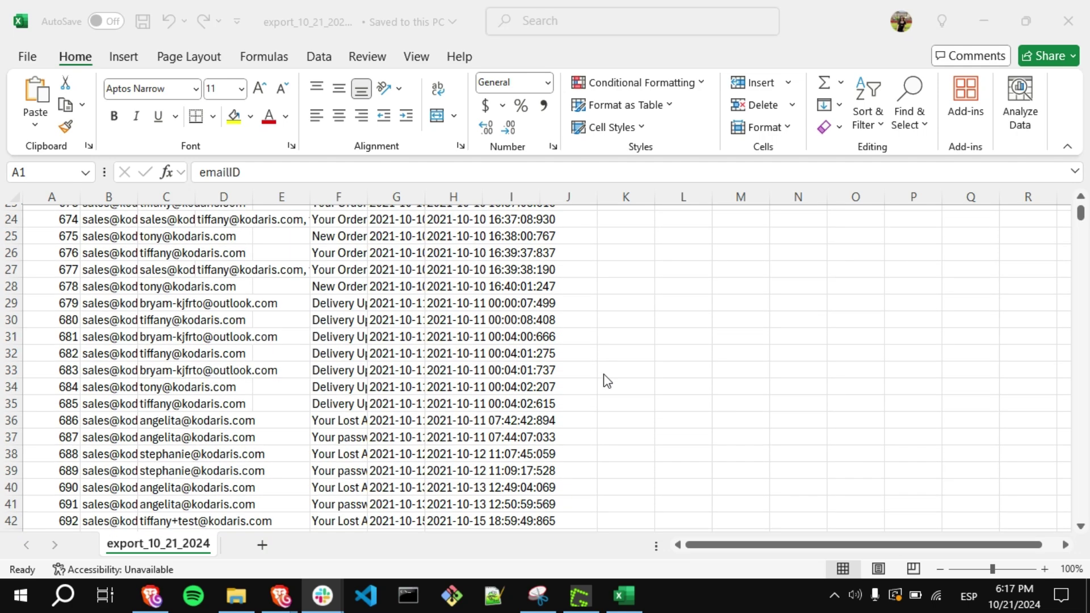
{"action": "scroll", "coordinate": [604, 374], "scroll_direction": "down", "scroll_amount": 5}
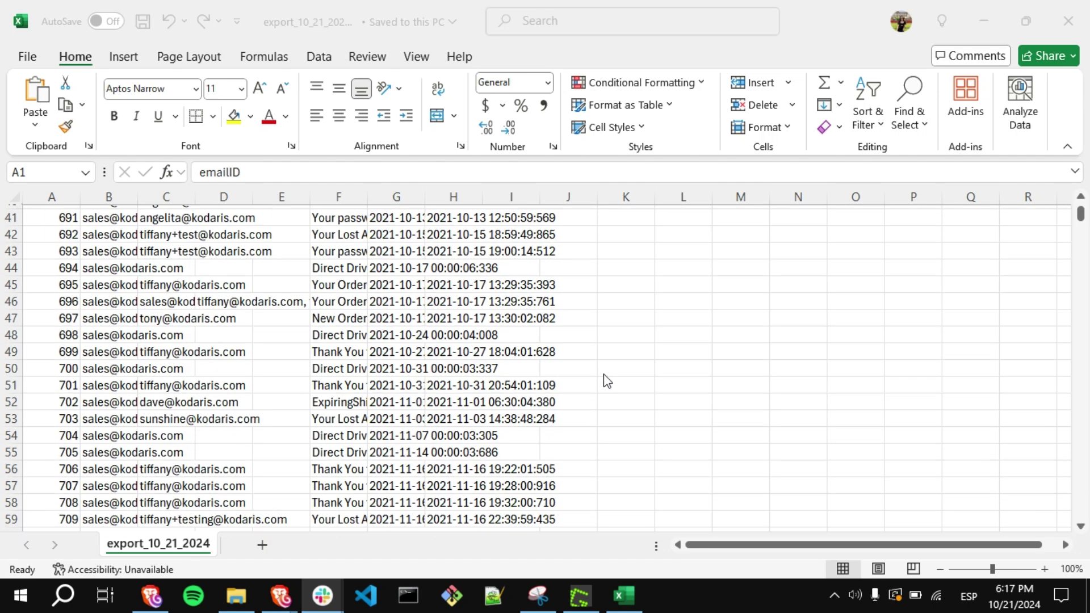
{"action": "scroll", "coordinate": [604, 374], "scroll_direction": "down", "scroll_amount": 5}
{"action": "scroll", "coordinate": [604, 374], "scroll_direction": "up", "scroll_amount": 8}
{"action": "scroll", "coordinate": [604, 374], "scroll_direction": "up", "scroll_amount": 8}
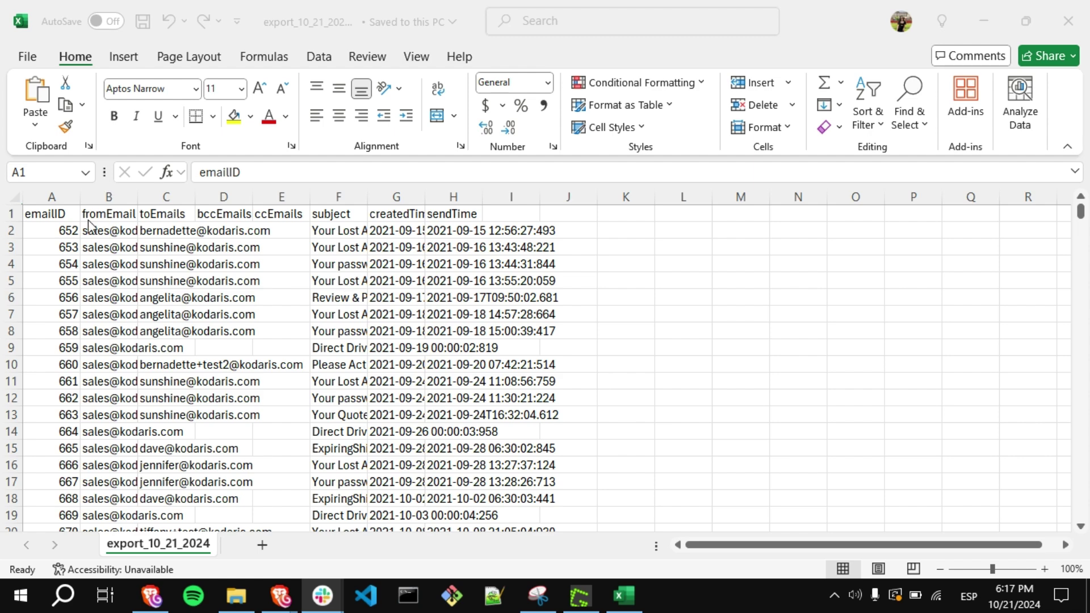
{"action": "left_click", "coordinate": [51, 213]}
{"action": "left_click", "coordinate": [102, 213]}
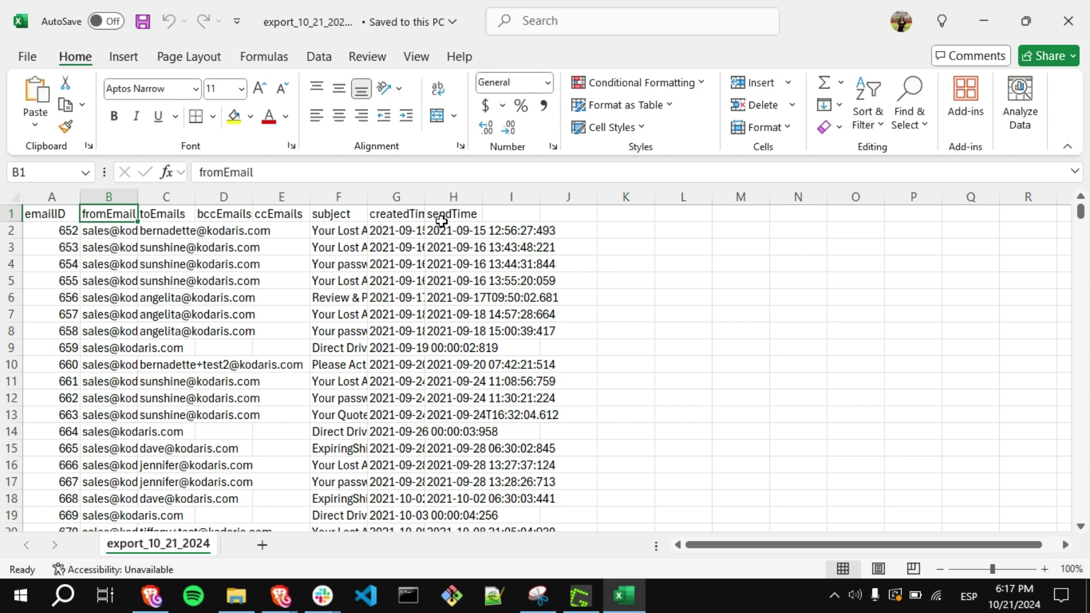
{"action": "scroll", "coordinate": [466, 319], "scroll_direction": "down", "scroll_amount": 3}
{"action": "scroll", "coordinate": [467, 319], "scroll_direction": "down", "scroll_amount": 4}
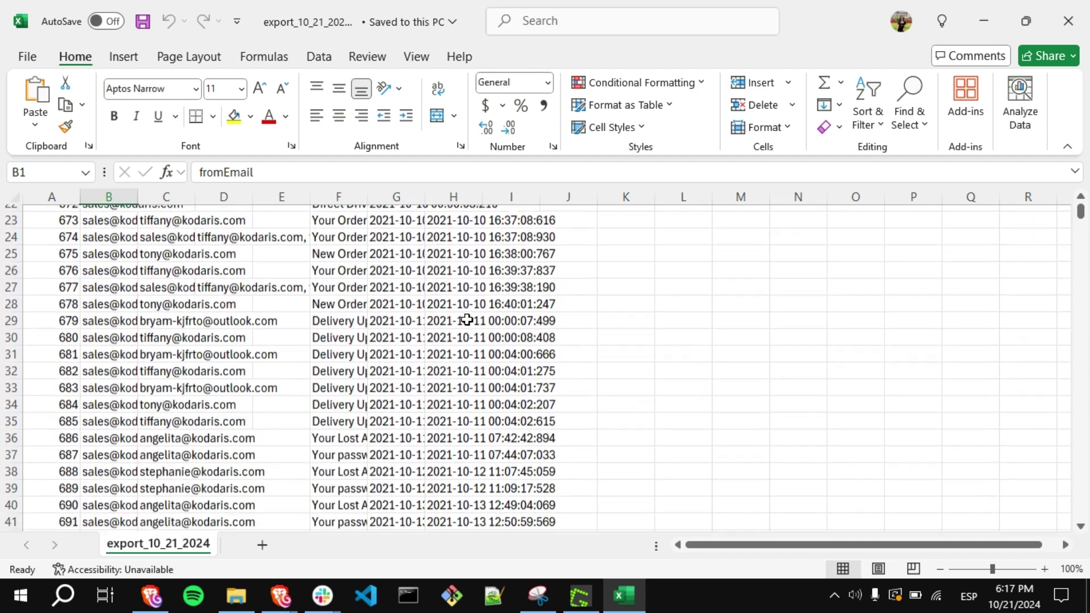